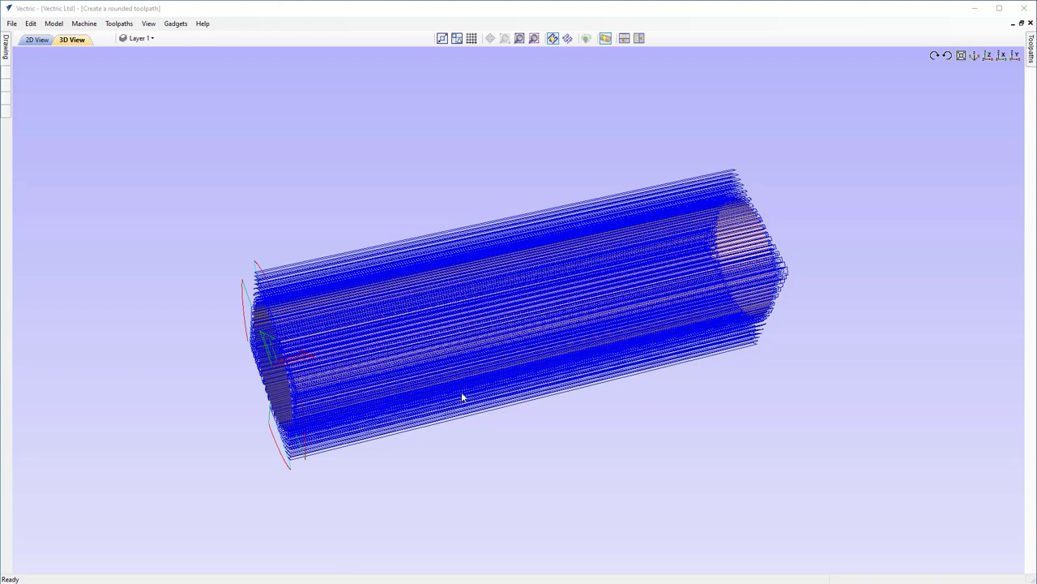
Close the old job and start a rotary job: length 12.0, diameter 3.0, Very High resolution.
left_click(11, 25)
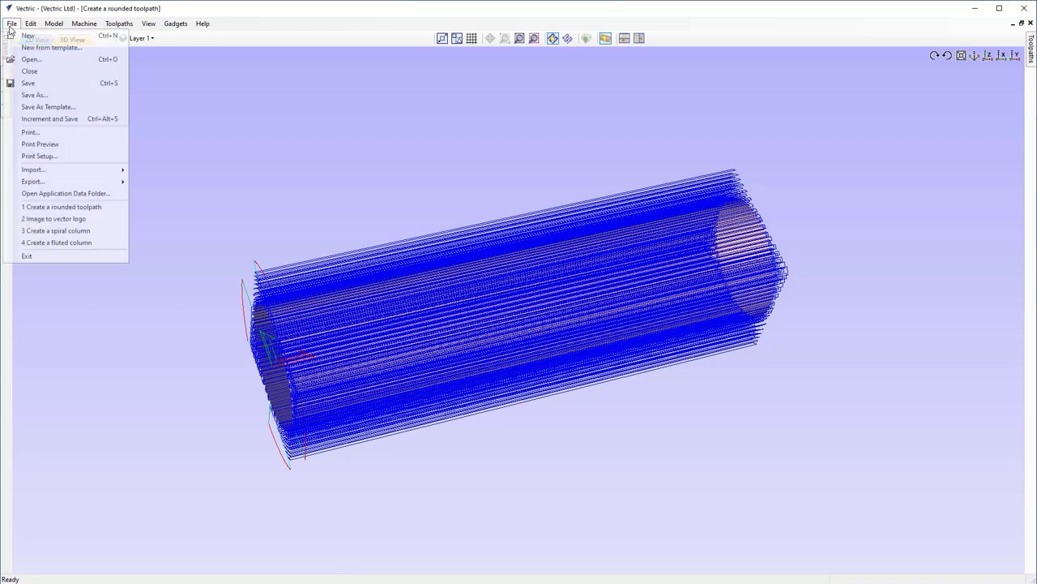
left_click(48, 73)
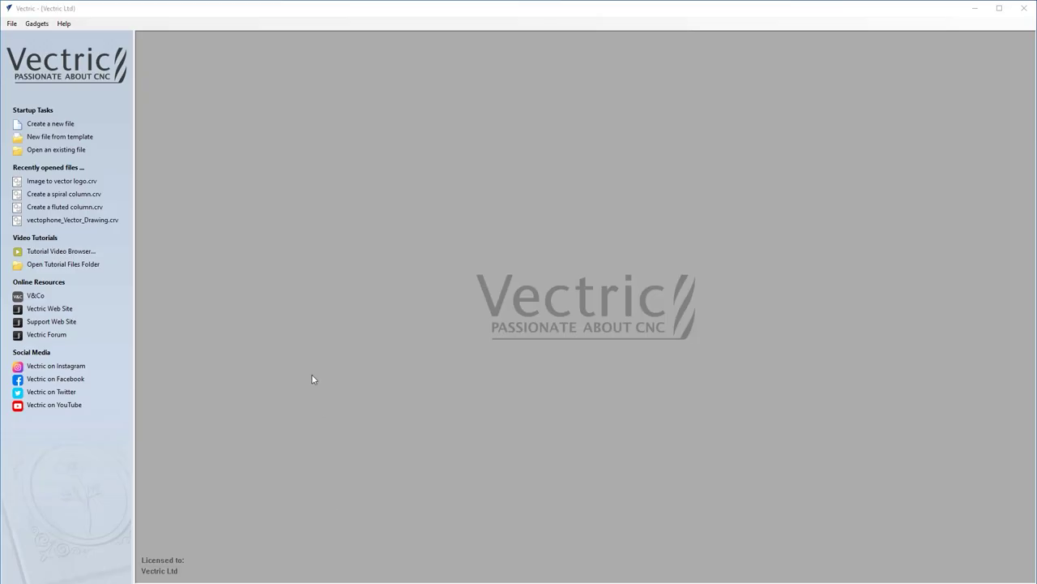
left_click(55, 124)
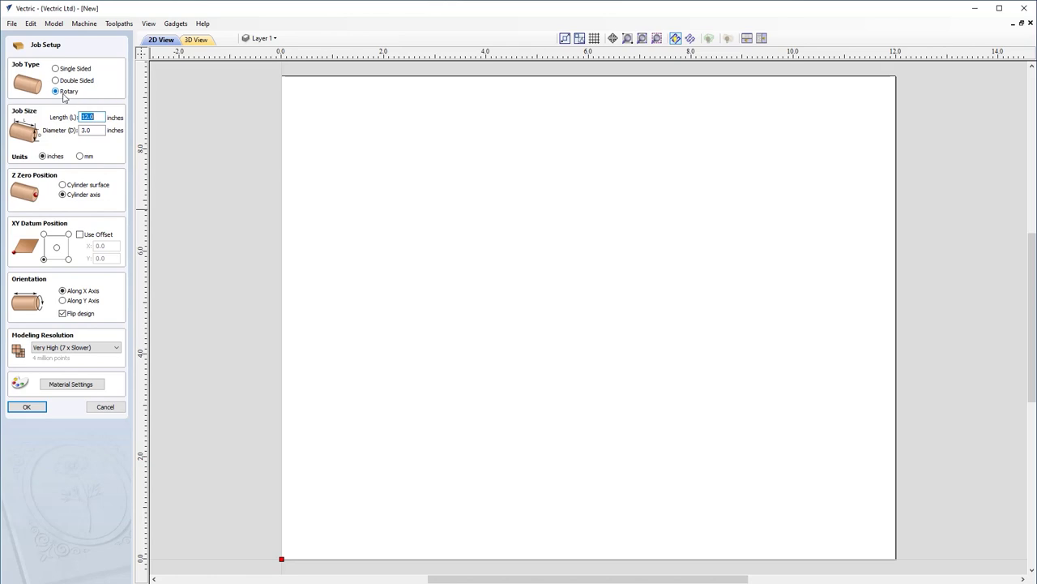
left_click(99, 117)
left_click(97, 130)
left_click(114, 354)
left_click(115, 354)
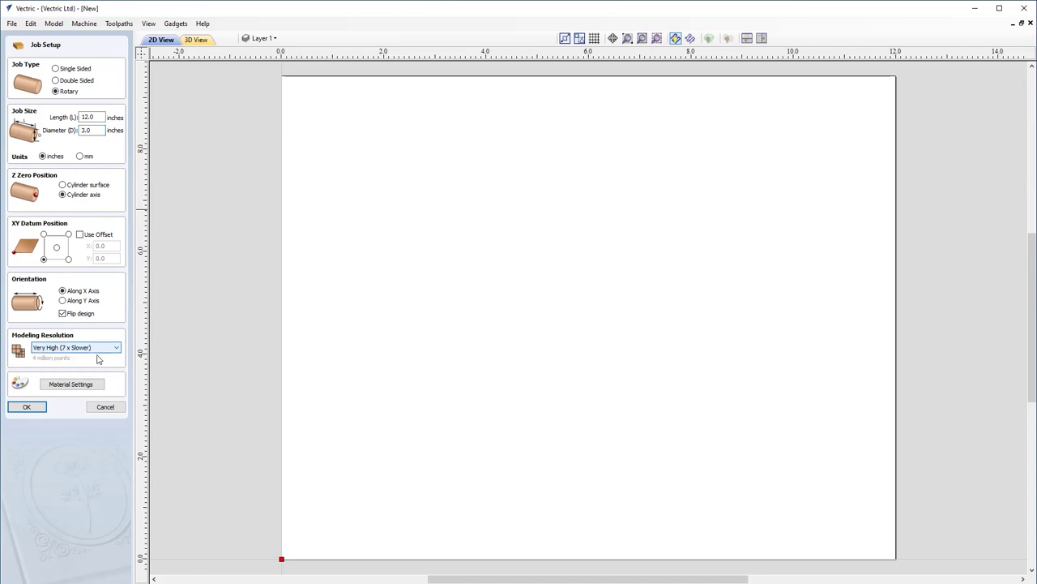
left_click(35, 407)
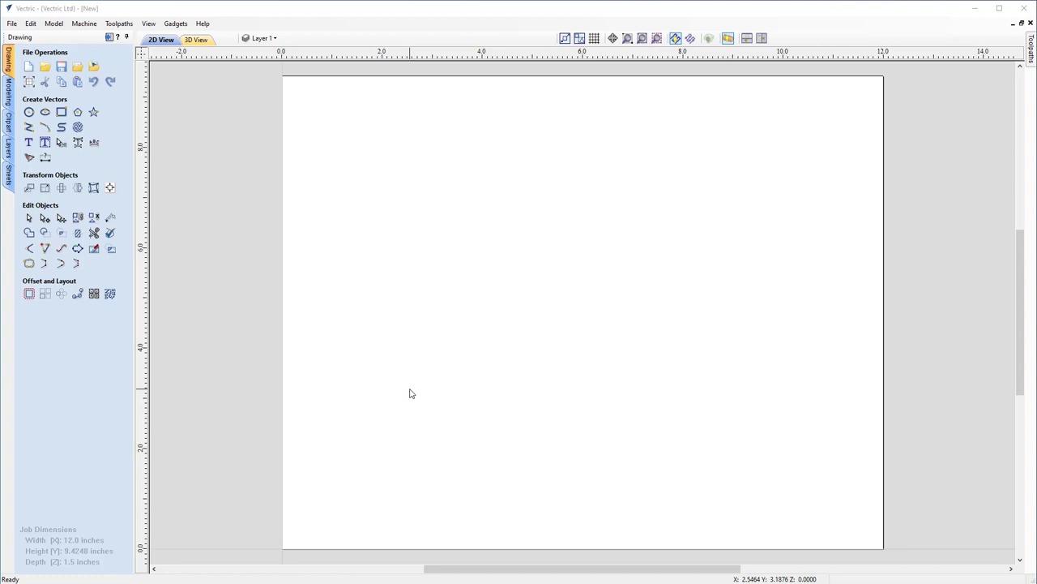
Launch Gadgets > Wrapping > Create Rounding Toolpath for the rotary job.
left_click(180, 25)
mouse_move(232, 146)
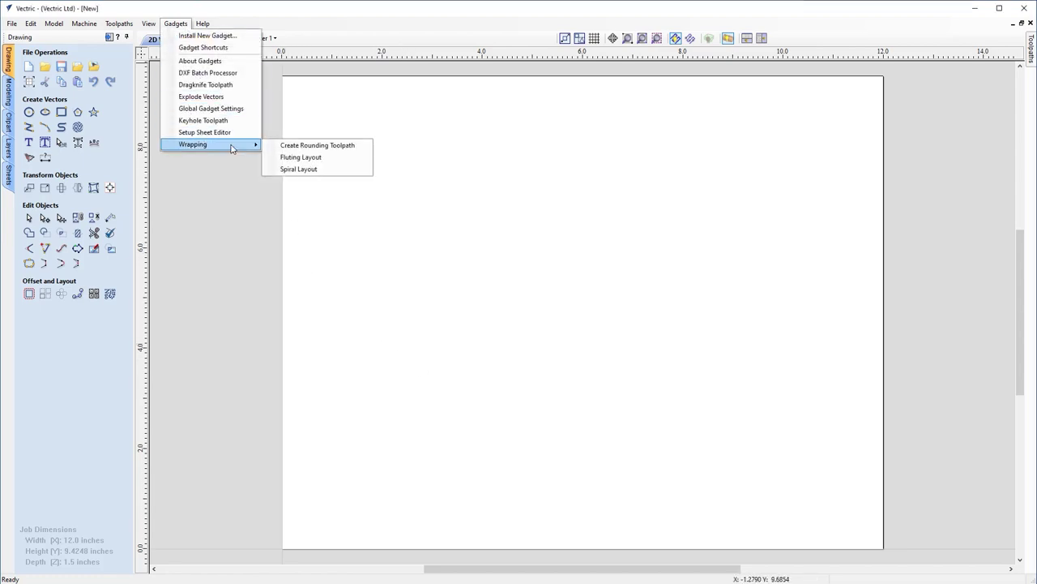
left_click(283, 147)
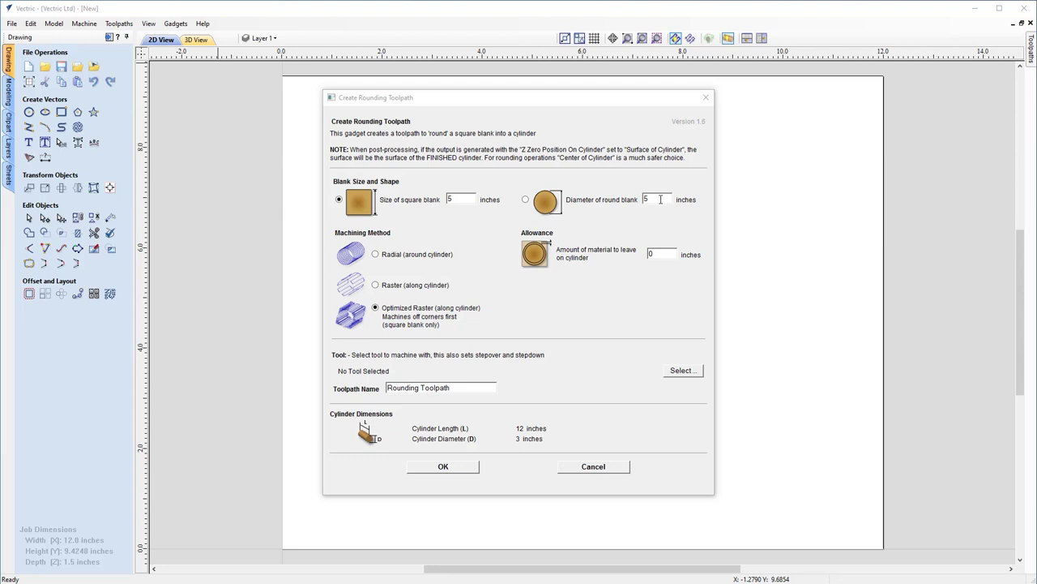
left_click(660, 199)
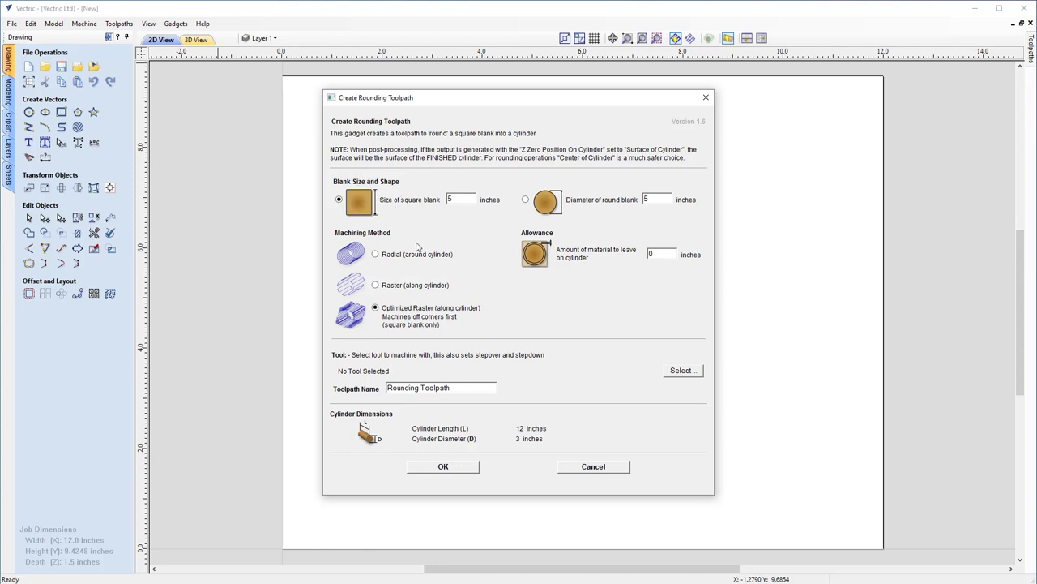
left_click_drag(466, 199, 415, 202)
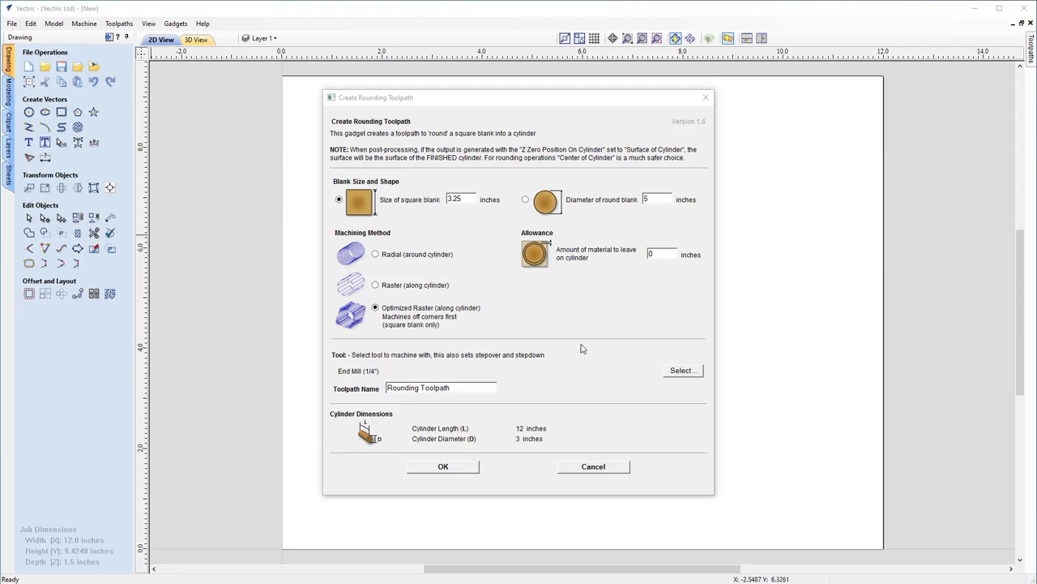
Choose End Mill (1/4") from the tool database and keep the name 'Rounding Toolpath'.
left_click(681, 375)
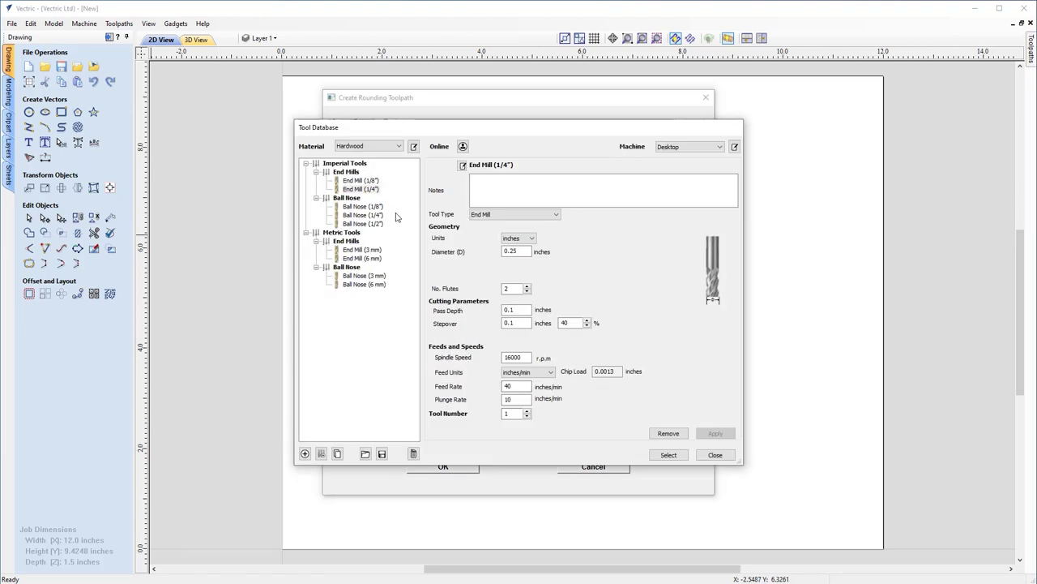
left_click(369, 190)
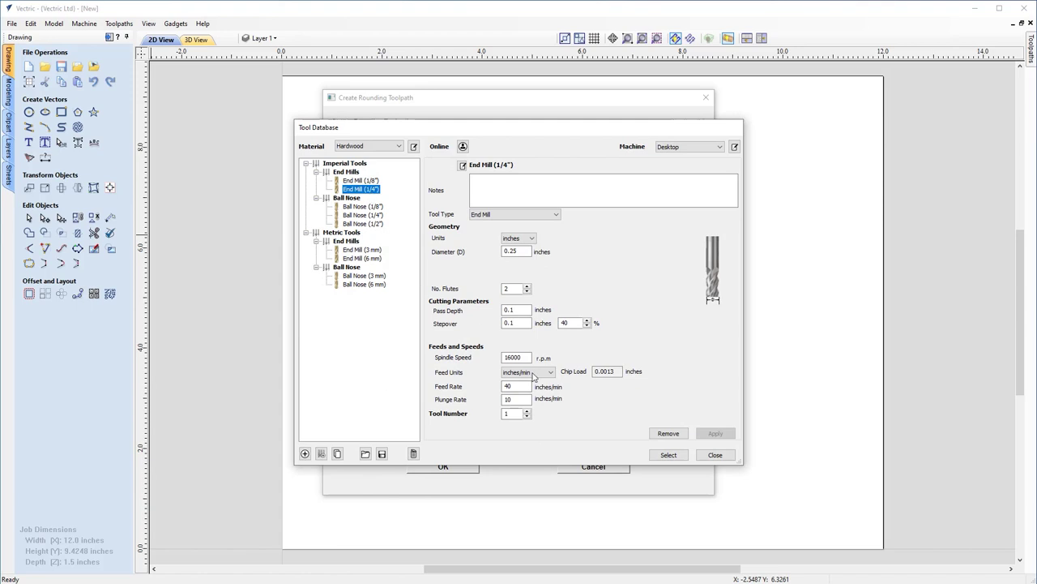
left_click(666, 455)
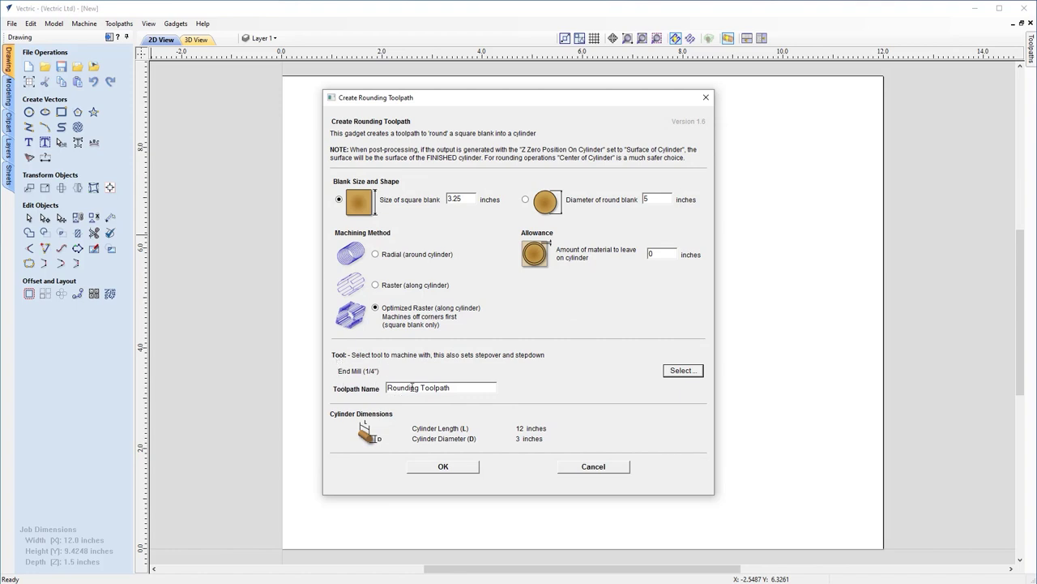
left_click(472, 387)
Create the Rounding Toolpath, adjust the material diameter, and skip recalculating the toolpaths.
left_click(461, 473)
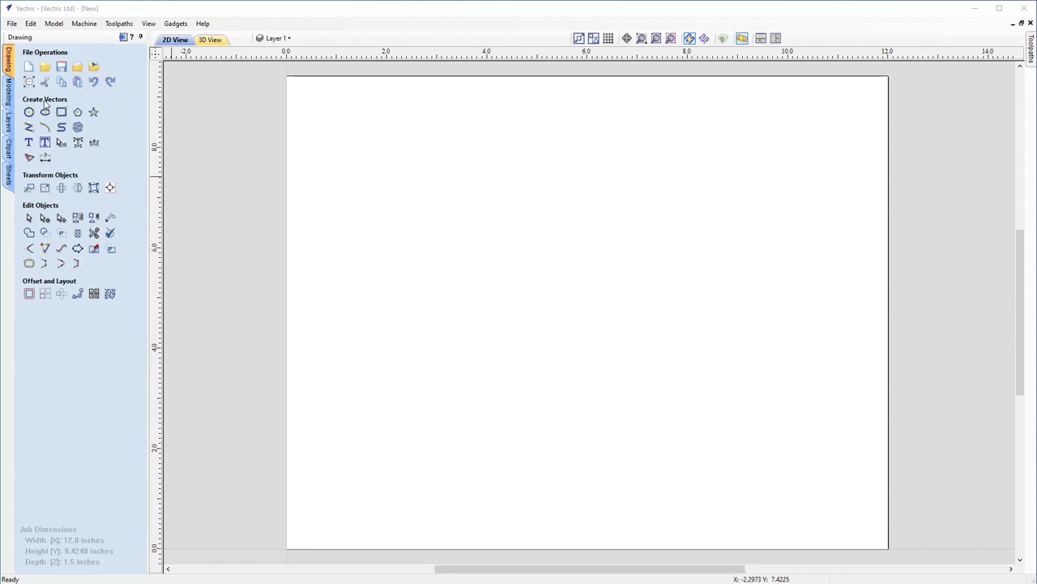
left_click(123, 38)
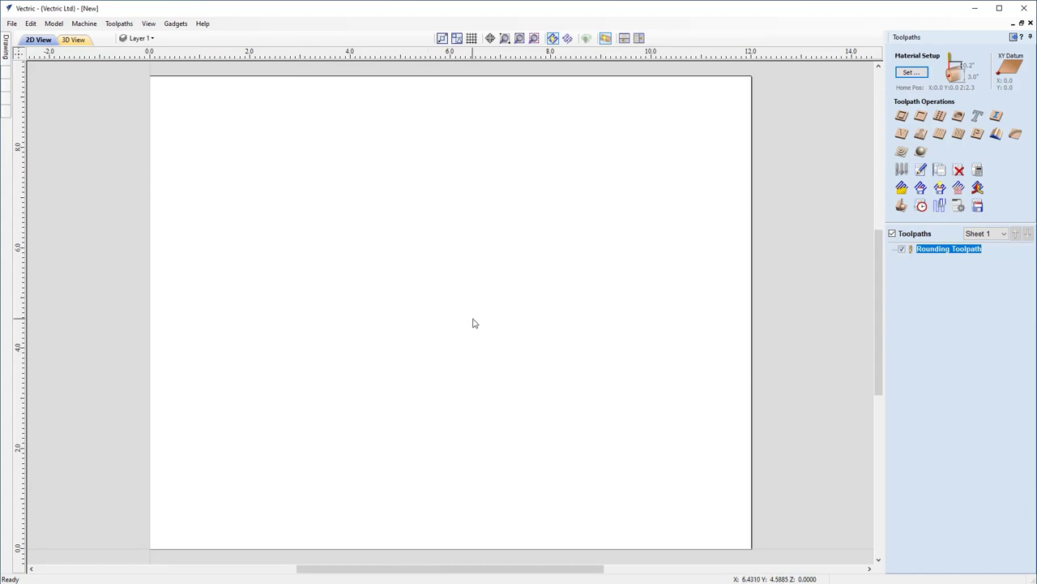
left_click(911, 73)
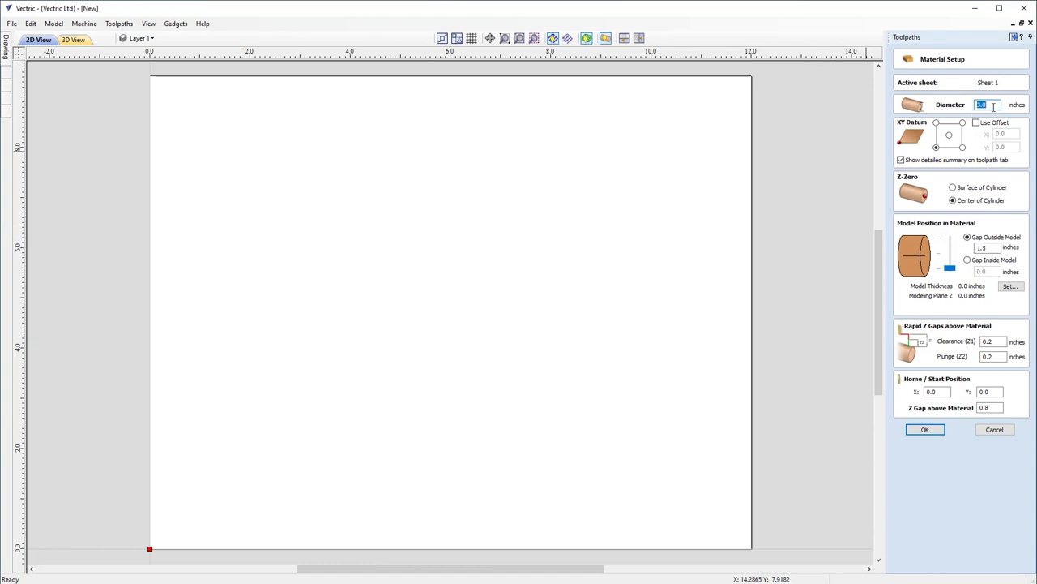
left_click(992, 105)
left_click(925, 430)
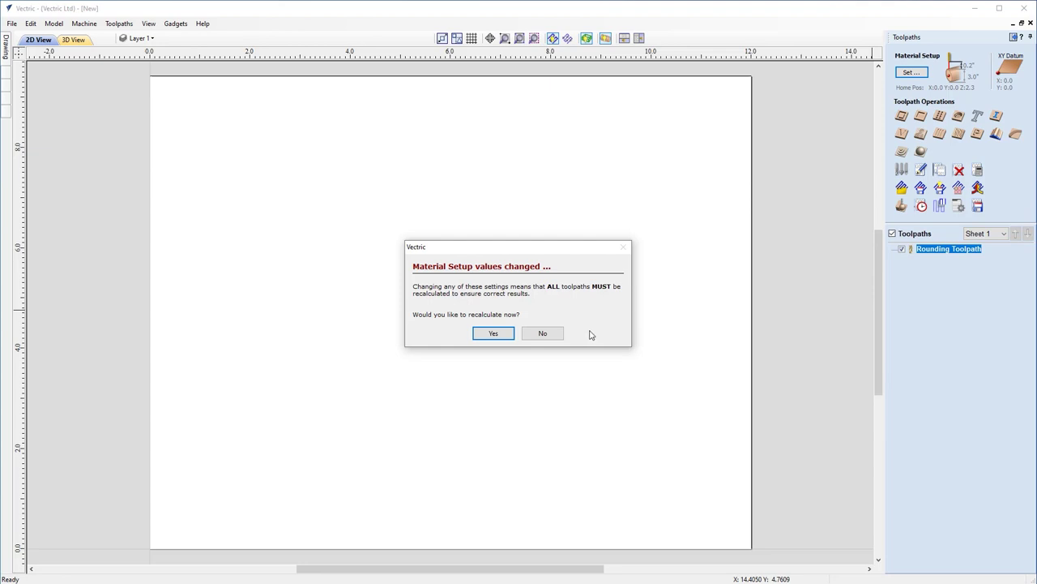
left_click(549, 335)
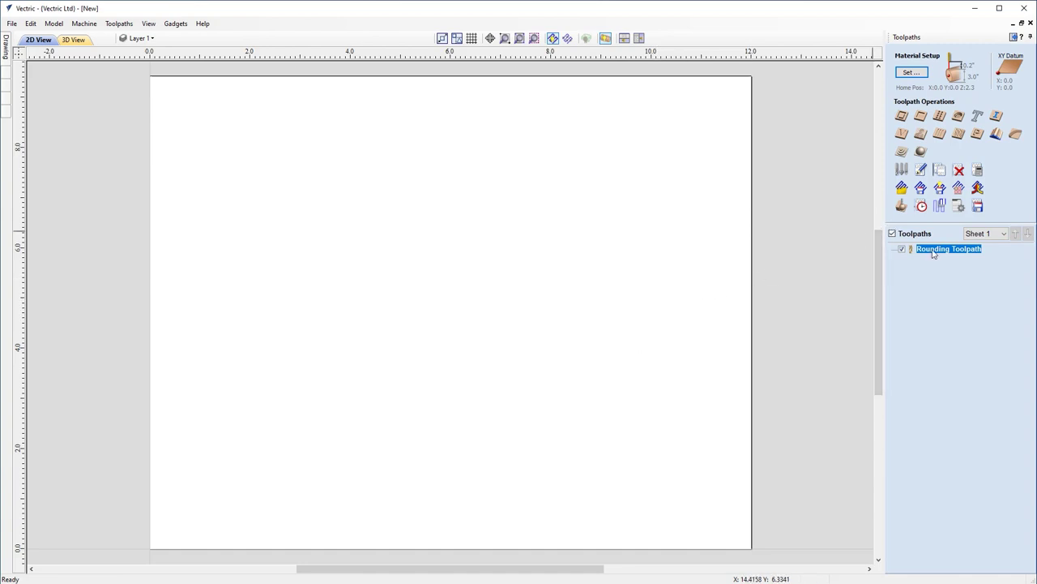
Open the 3D toolpath preview, rotate the cylinder view, and simulate the Rounding Toolpath.
mouse_move(938, 256)
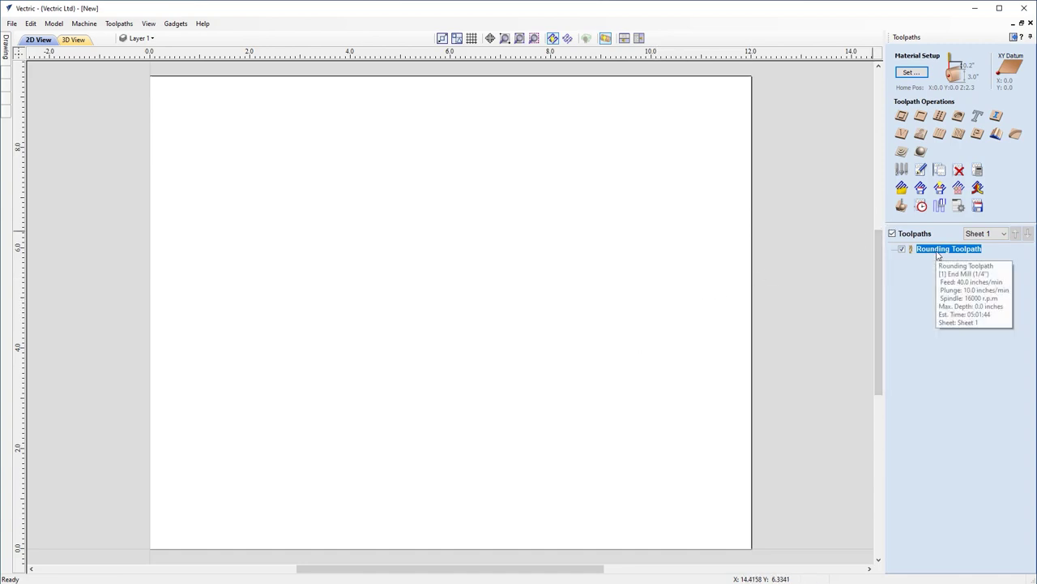
left_click(901, 209)
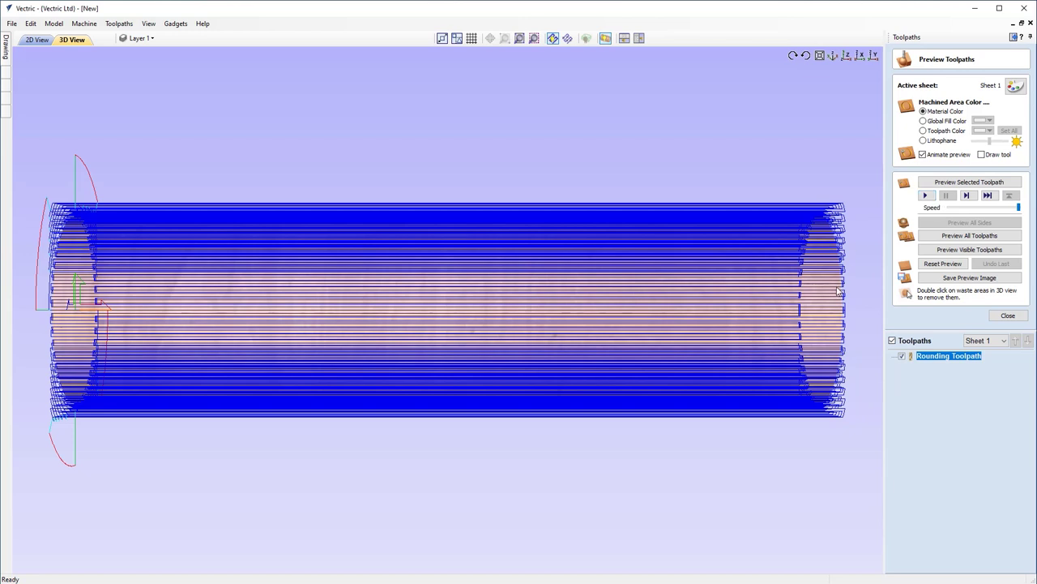
left_click_drag(822, 313, 529, 292)
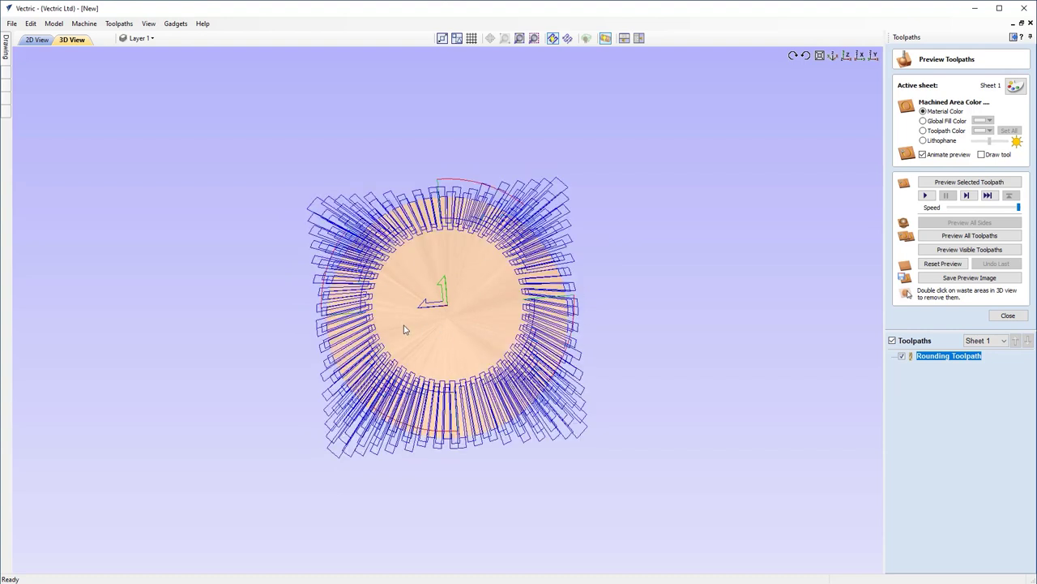
left_click_drag(407, 329, 770, 176)
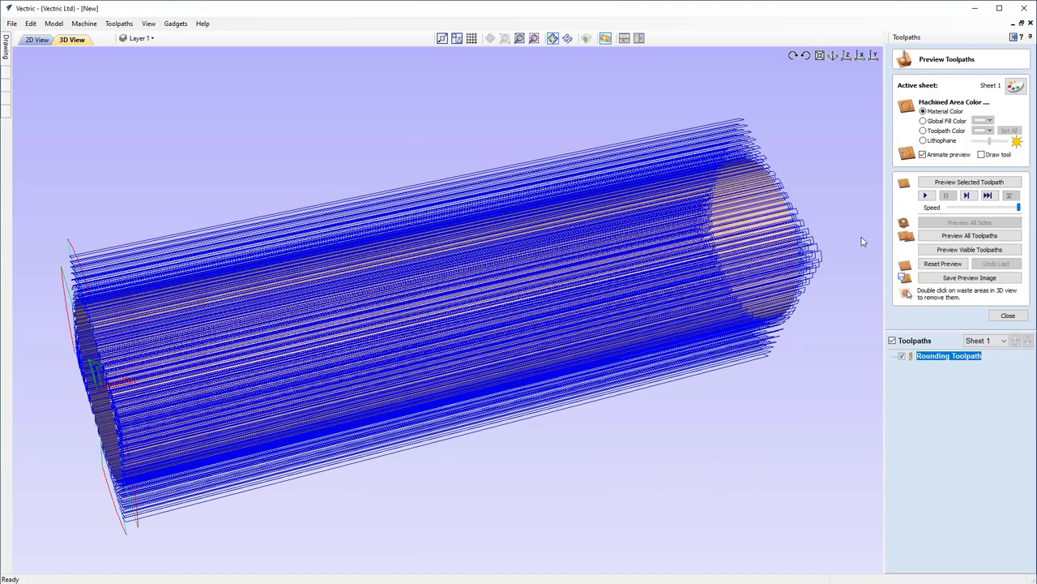
left_click(928, 197)
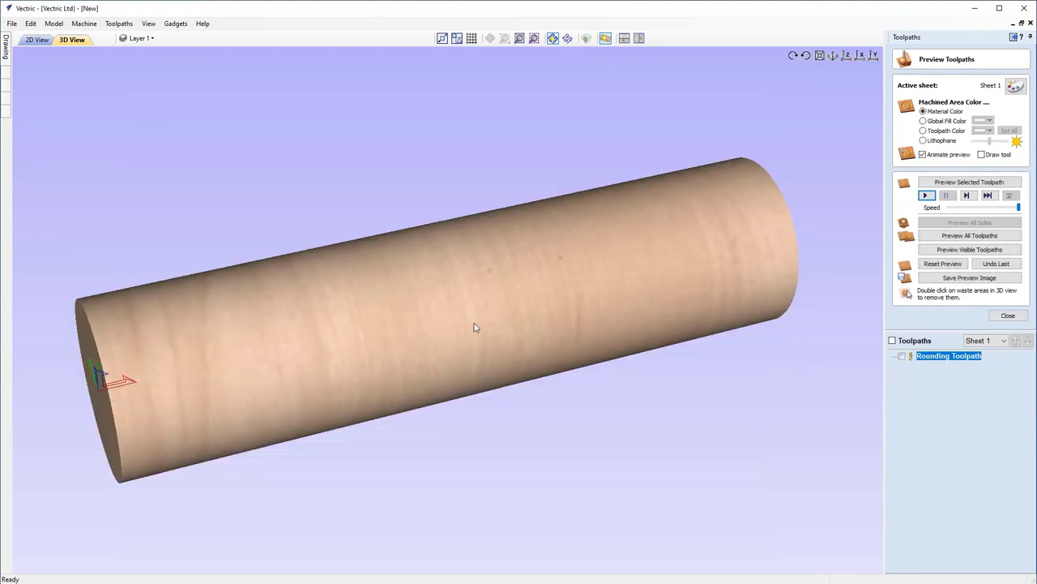
scroll(458, 281, "up", 1)
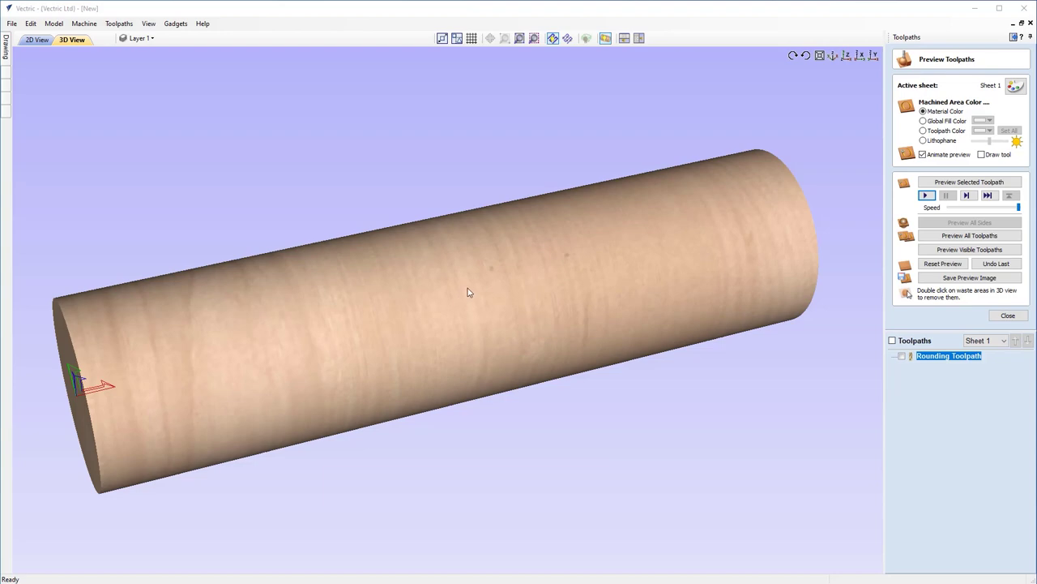
left_click(880, 424)
Show the toolpath wires end-on along the cylinder axis with colour shading turned off.
key("ctrl+t")
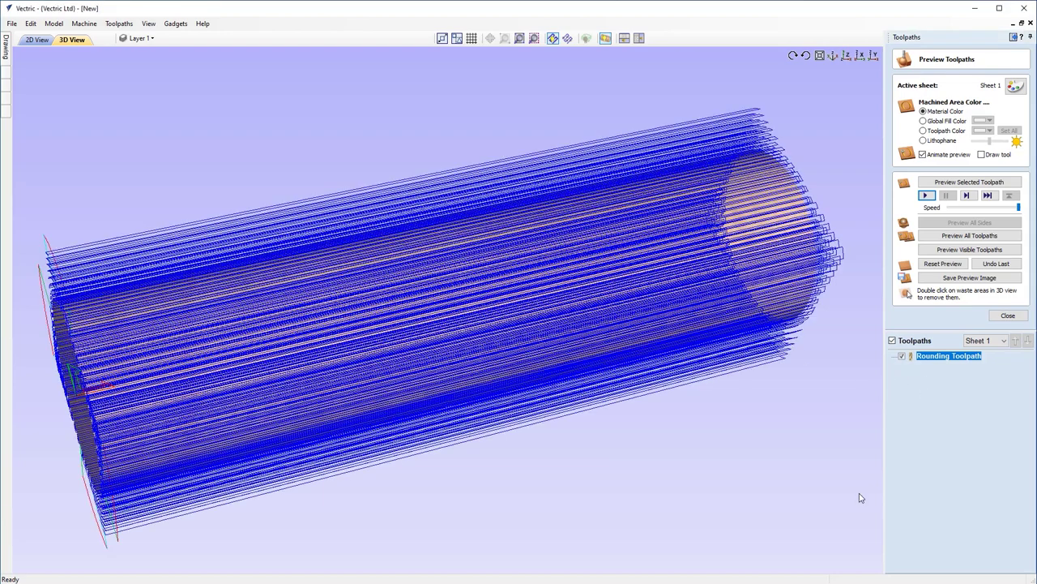
left_click(860, 58)
left_click(147, 23)
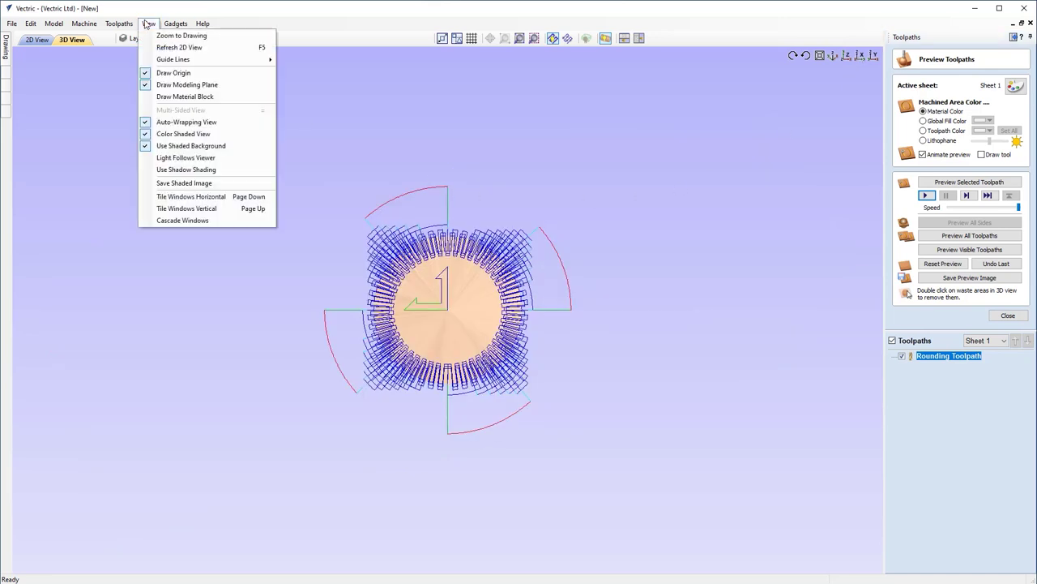
left_click(196, 134)
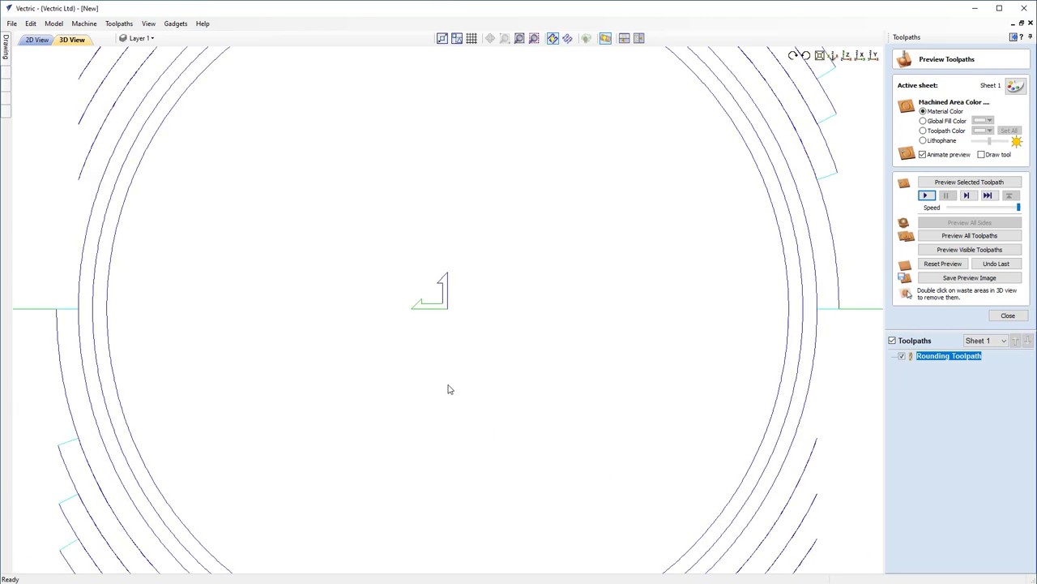
scroll(450, 389, "down", 5)
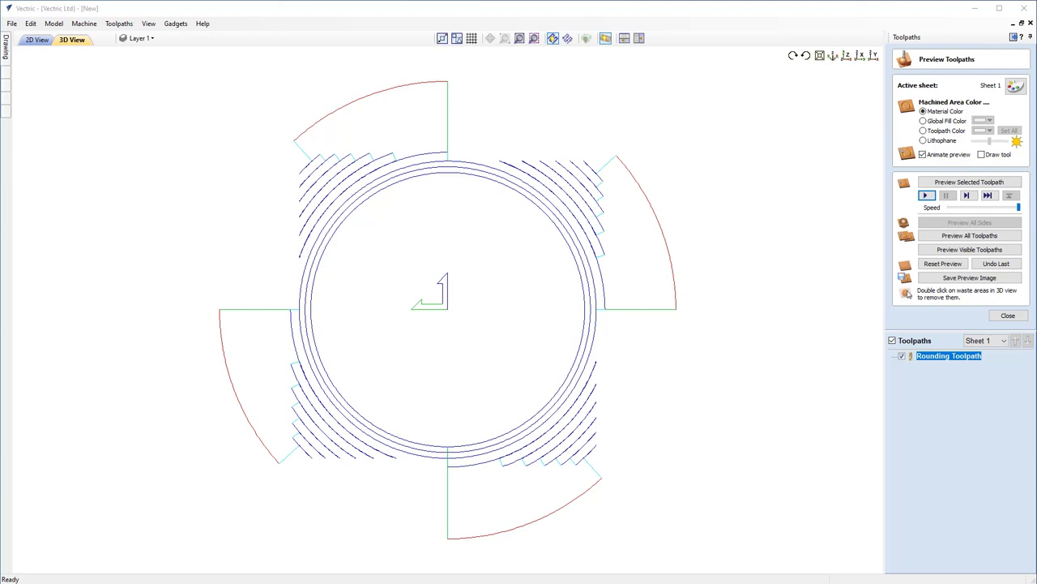
Turn Color Shaded View back on in the 3D view.
left_click(149, 26)
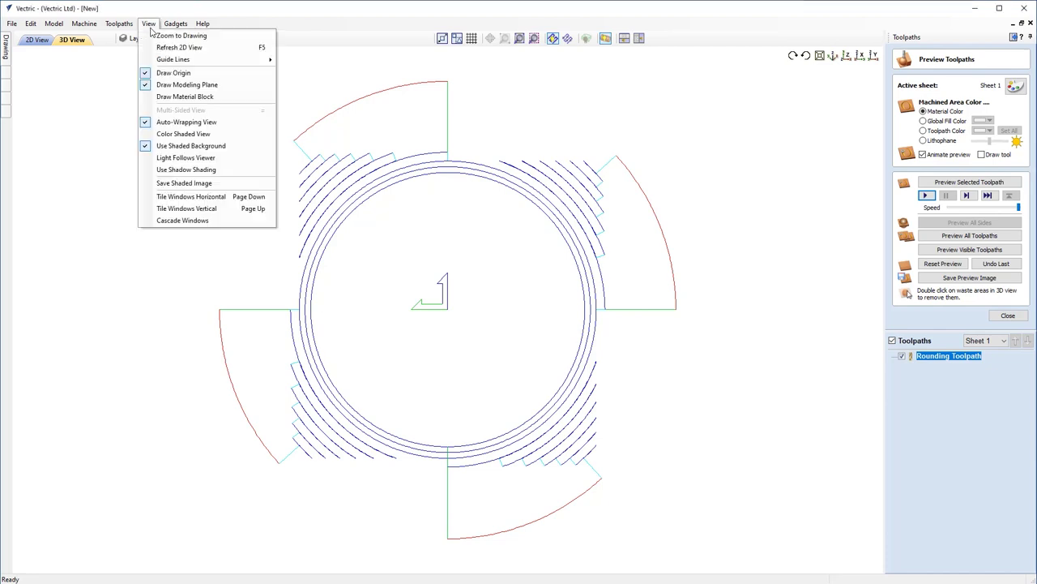
left_click(200, 136)
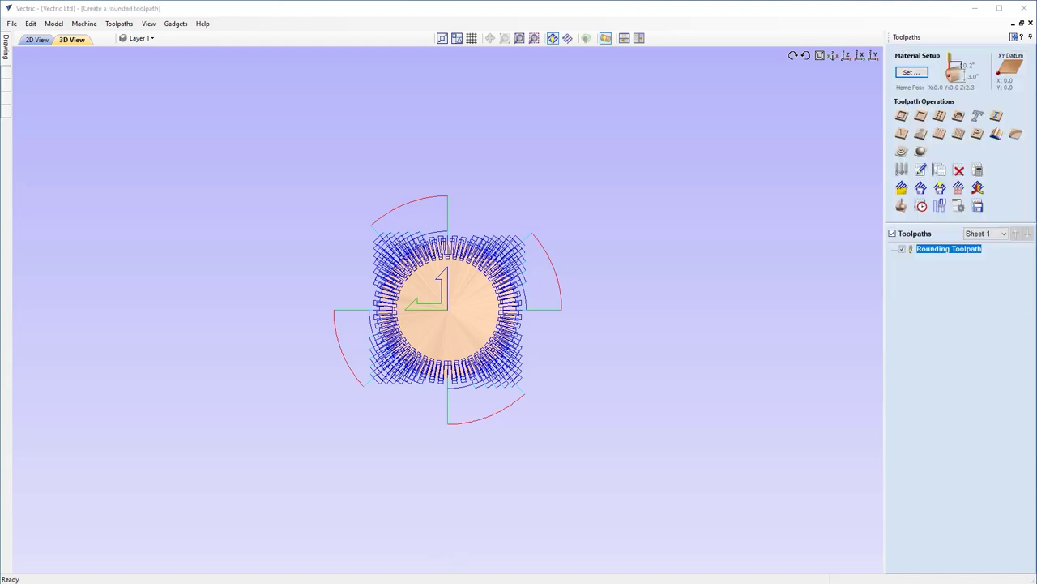
Switch to the isometric view and hide the Rounding Toolpath lines.
left_click(832, 57)
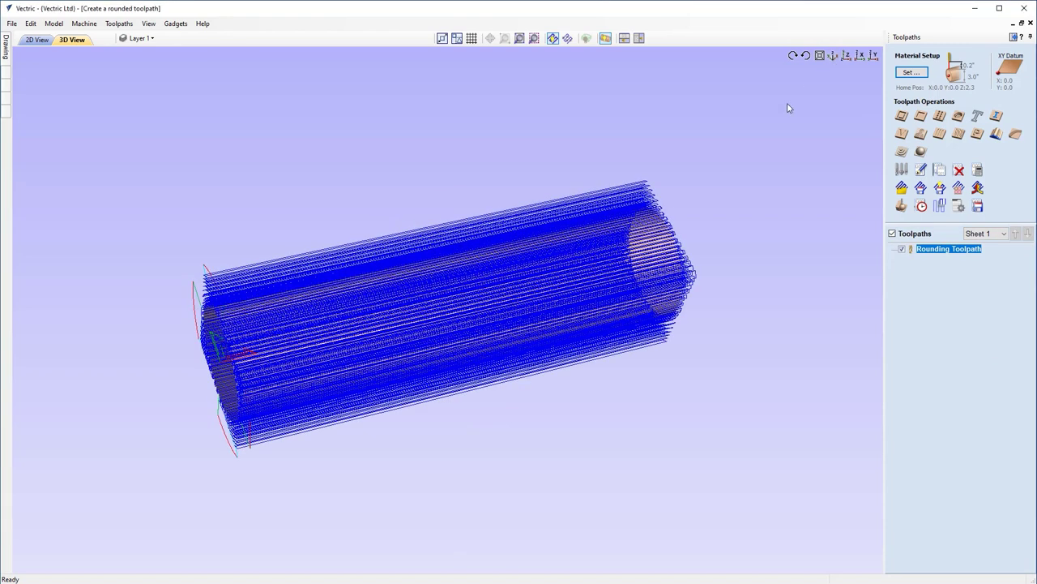
left_click(902, 250)
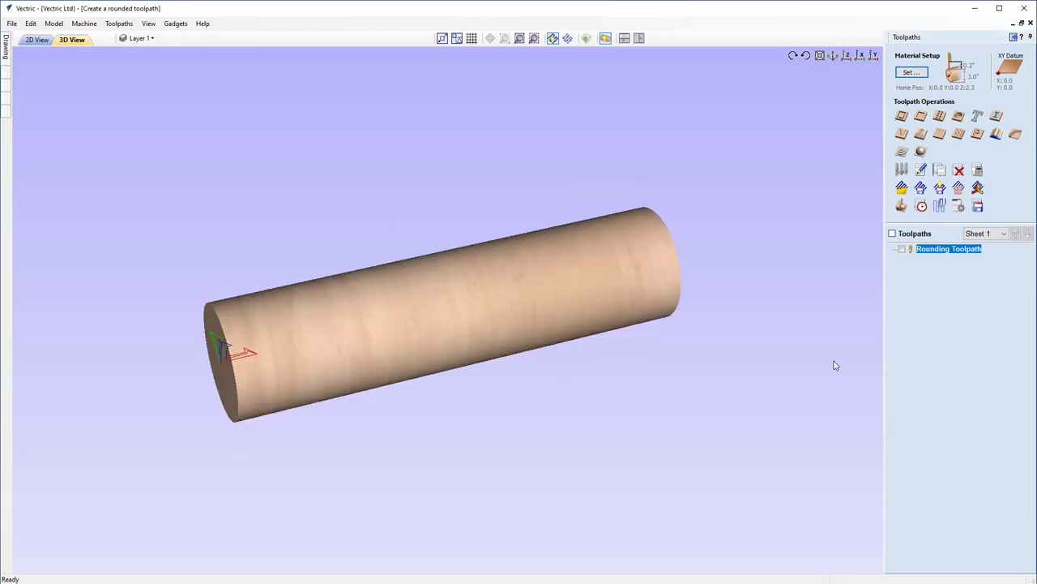